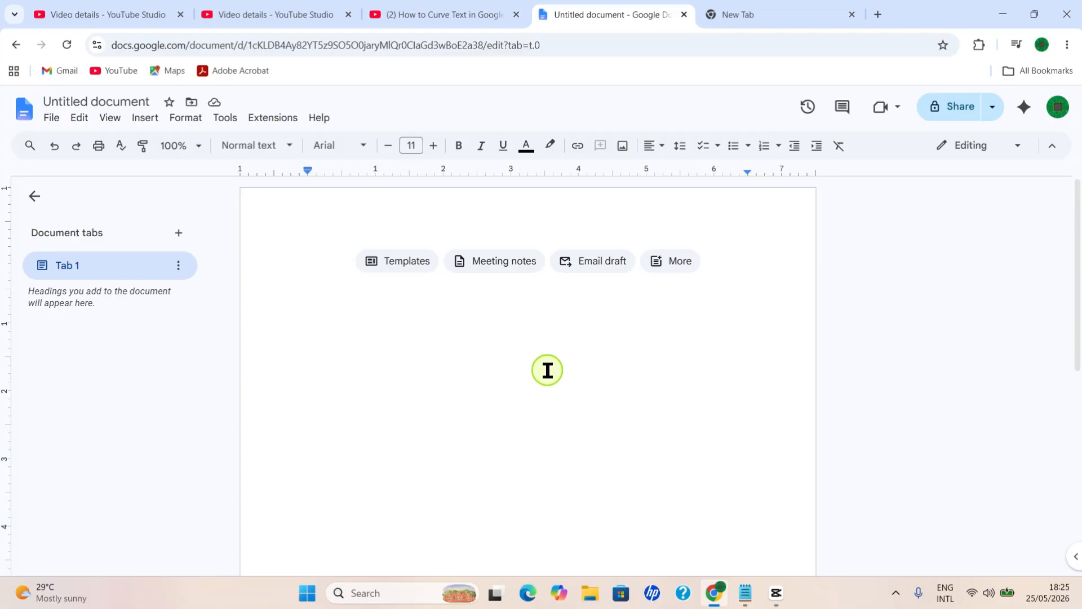
Step: Open canva.com in the empty browser tab and create a custom-size design of 1920 × 1920 px
{"action": "left_click", "coordinate": [775, 10]}
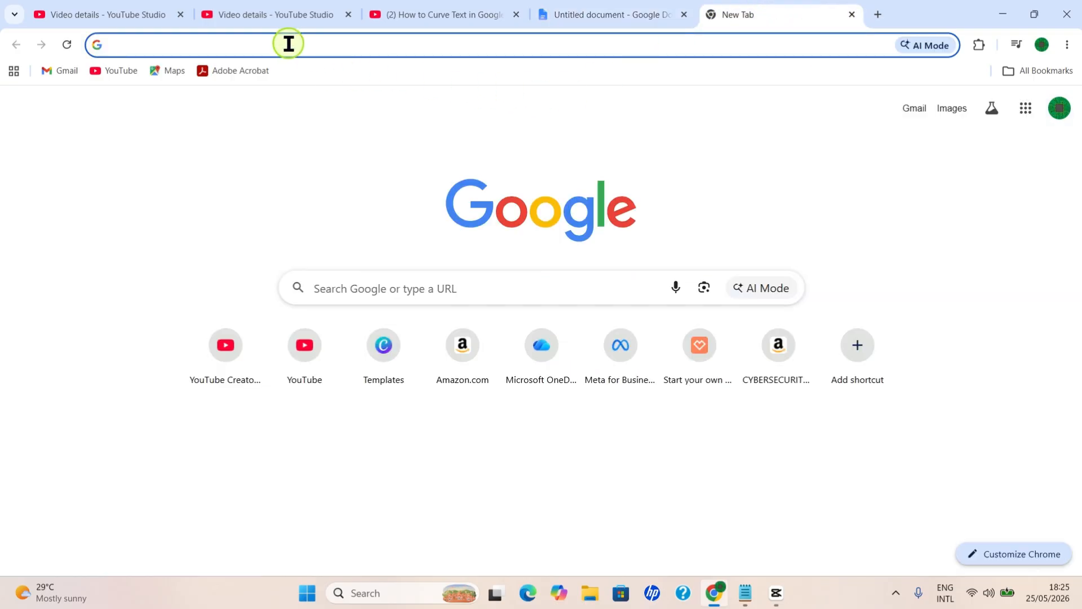
{"action": "type", "text": "canva.com"}
{"action": "key", "text": "Return"}
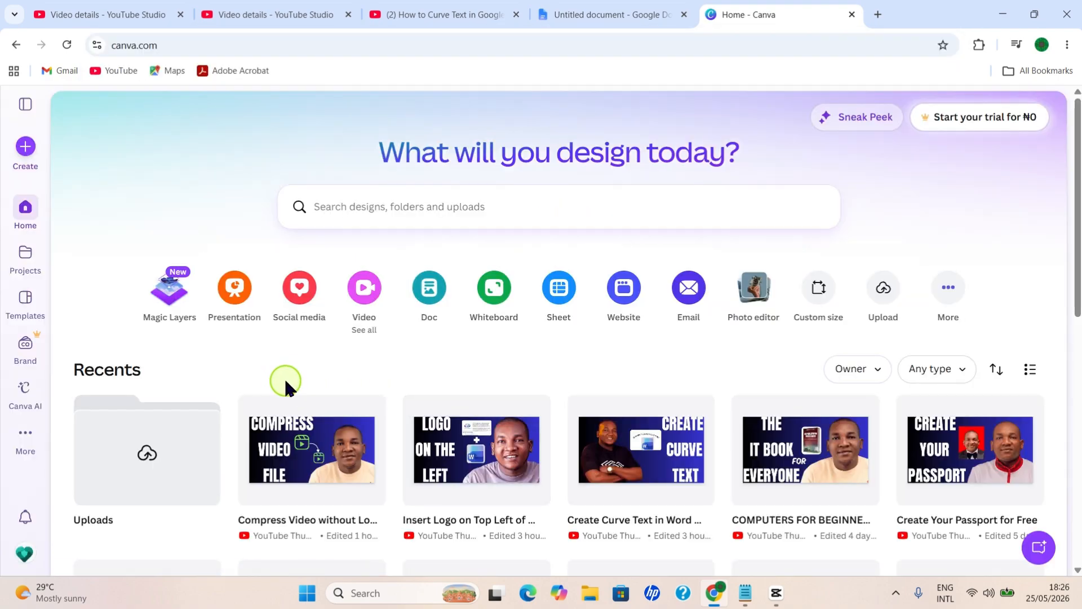
{"action": "left_click", "coordinate": [819, 287]}
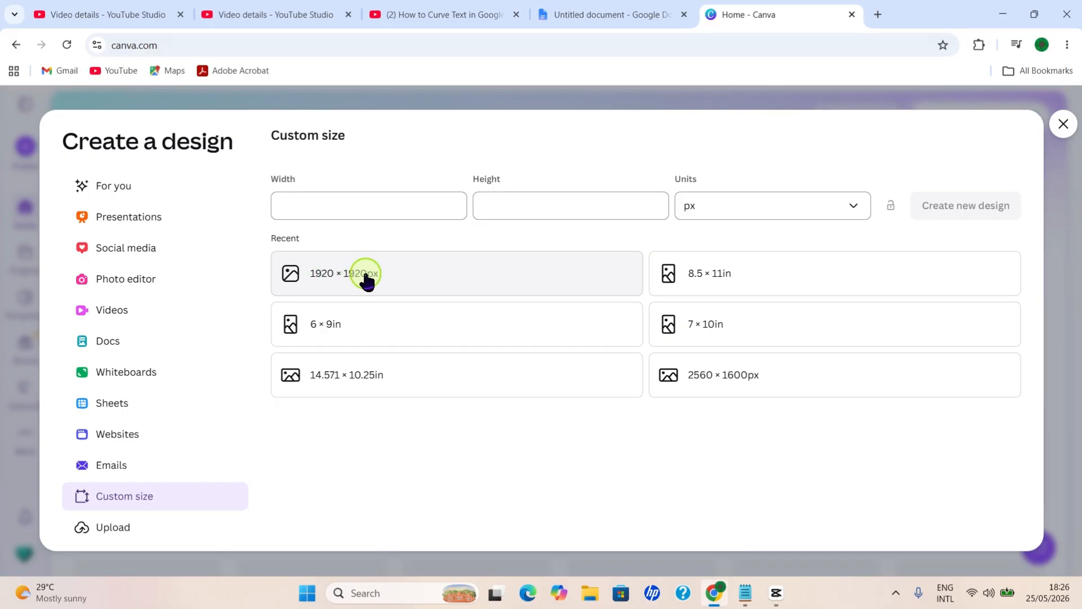
{"action": "left_click", "coordinate": [431, 279]}
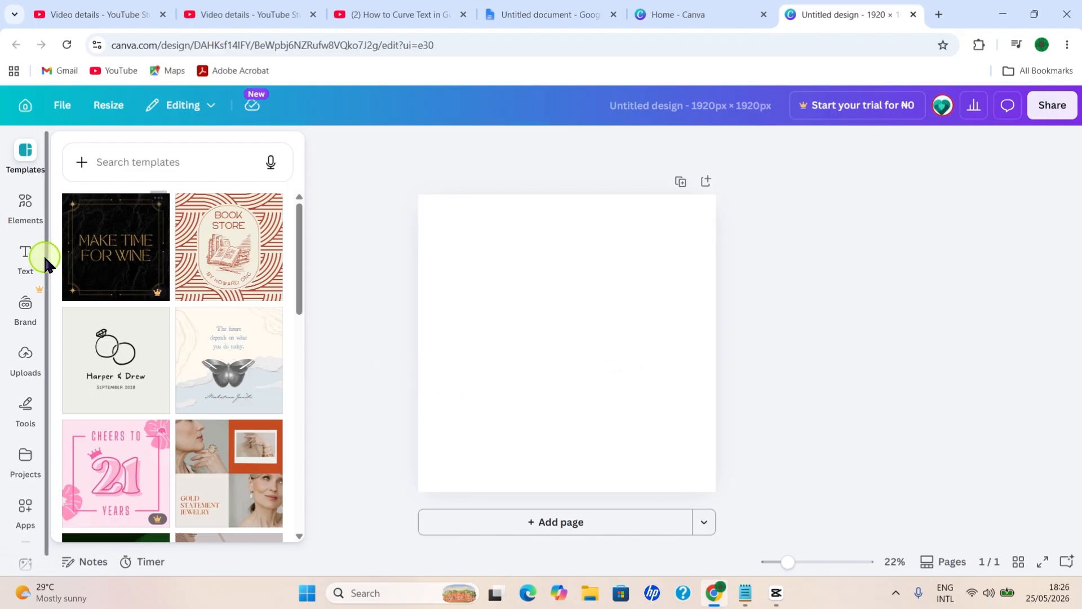
Step: Add a heading to the blank page with the text "MIKE TECH"
{"action": "left_click", "coordinate": [23, 255]}
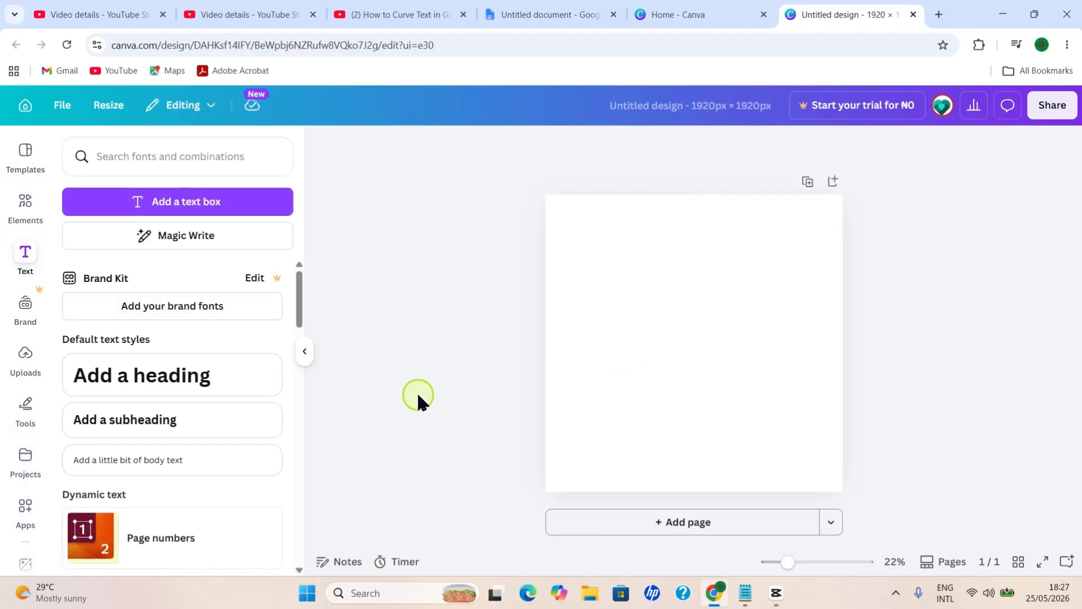
{"action": "left_click", "coordinate": [145, 386]}
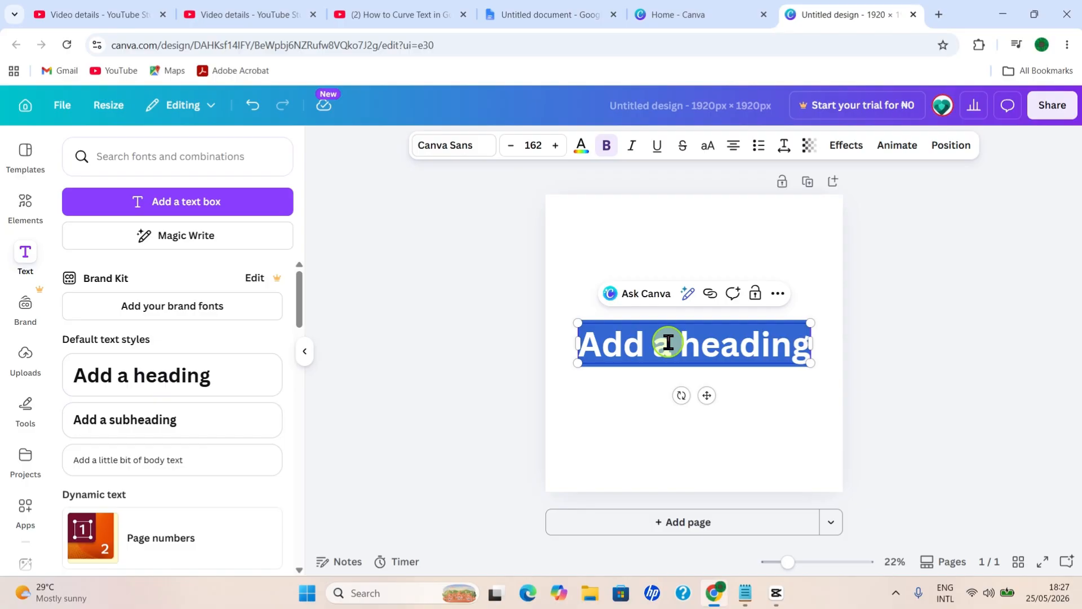
{"action": "type", "text": "MIKE TECH"}
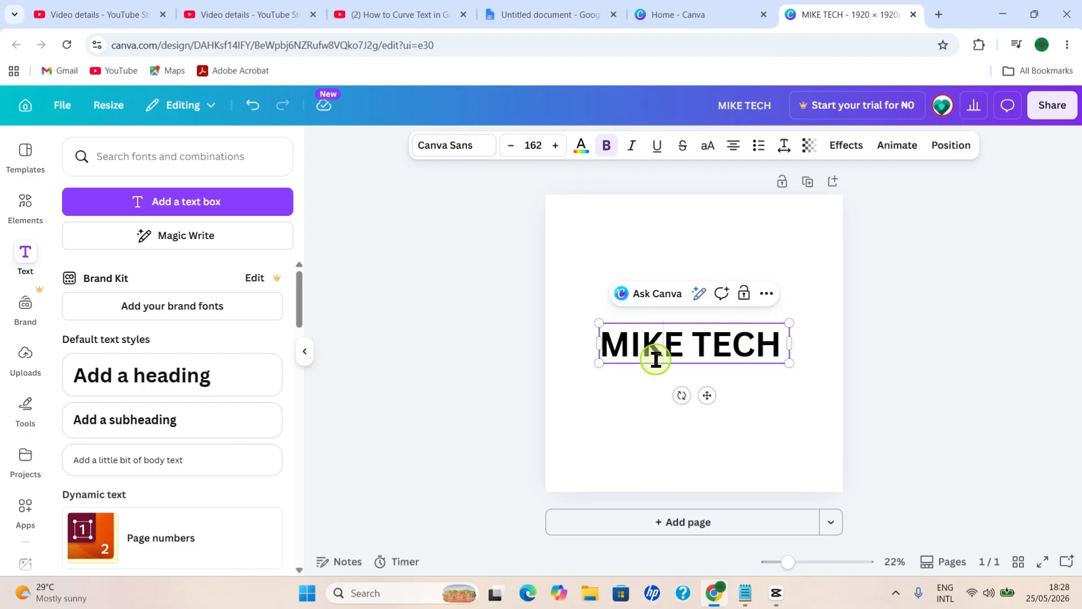
{"action": "left_click", "coordinate": [797, 214]}
Step: Apply the Curve shape effect to the MIKE TECH heading
{"action": "left_click", "coordinate": [682, 335]}
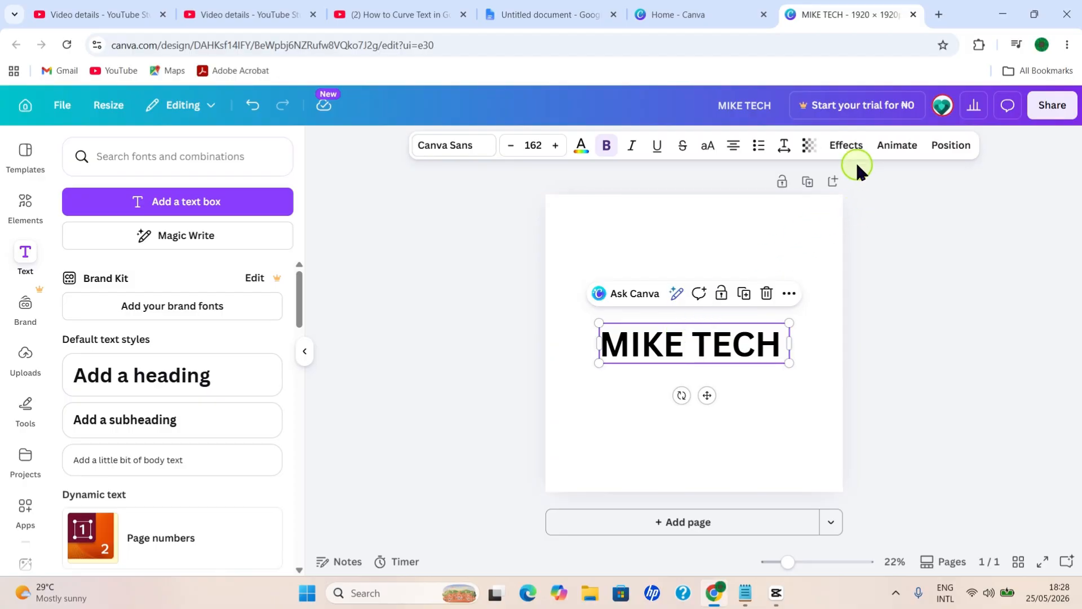
{"action": "left_click", "coordinate": [844, 148]}
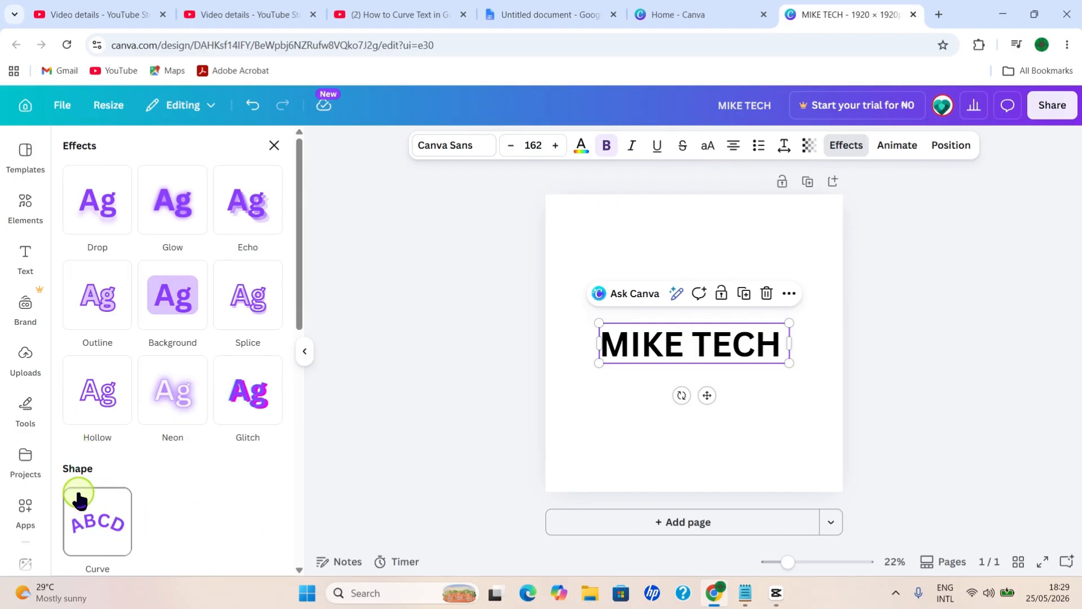
{"action": "left_click", "coordinate": [97, 530]}
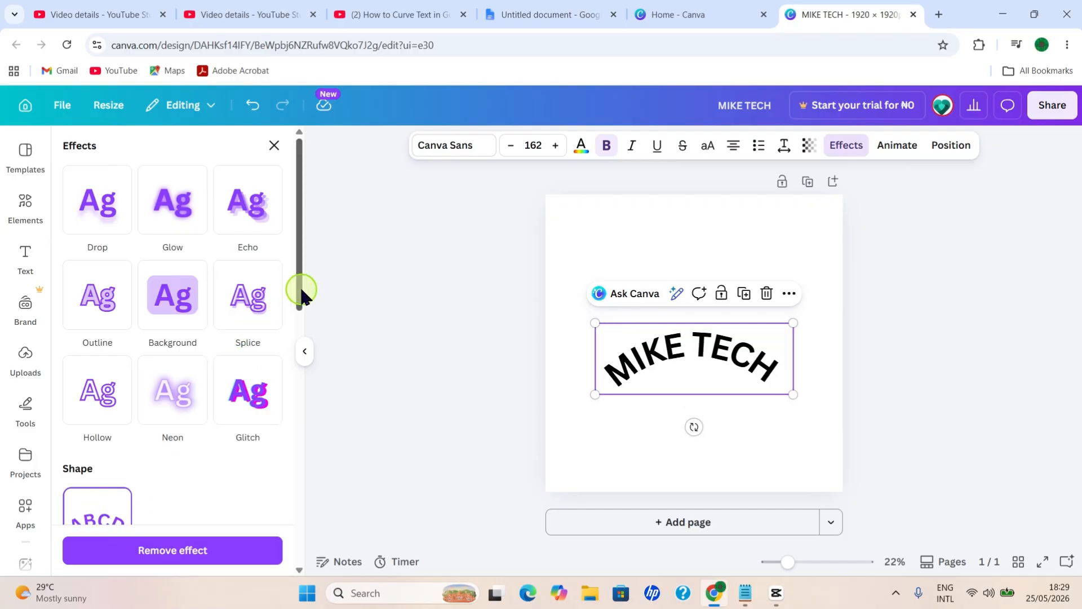
Step: Fine-tune the curvature of the MIKE TECH text slightly and move the text higher on the page
{"action": "left_click_drag", "start_coordinate": [299, 288], "coordinate": [290, 354]}
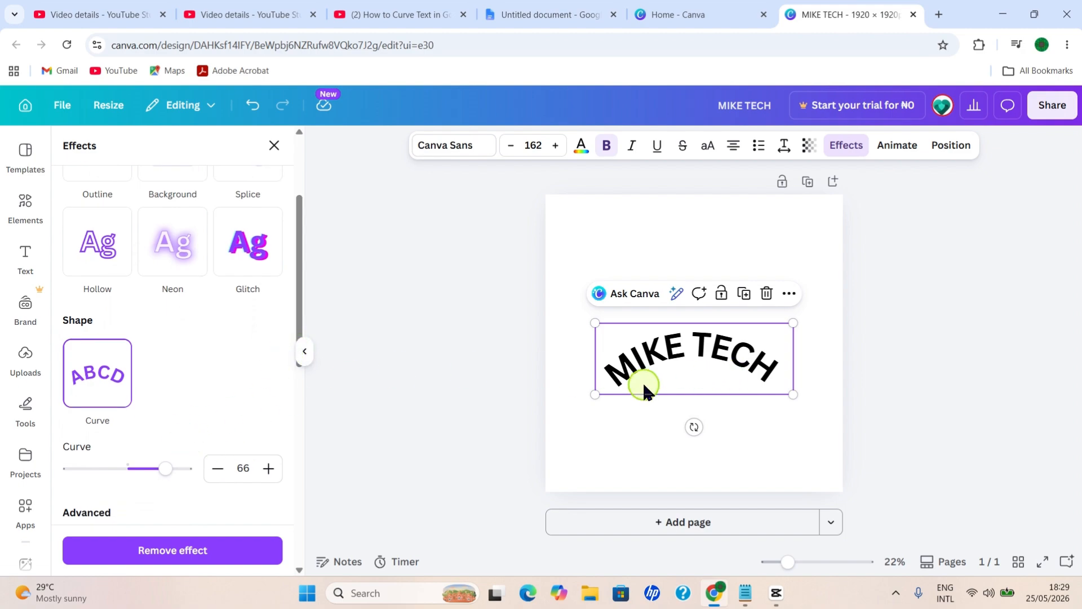
{"action": "mouse_move", "coordinate": [163, 474]}
{"action": "left_mouse_down"}
{"action": "mouse_move", "coordinate": [189, 482]}
{"action": "mouse_move", "coordinate": [164, 472]}
{"action": "left_mouse_up"}
{"action": "left_click", "coordinate": [937, 358]}
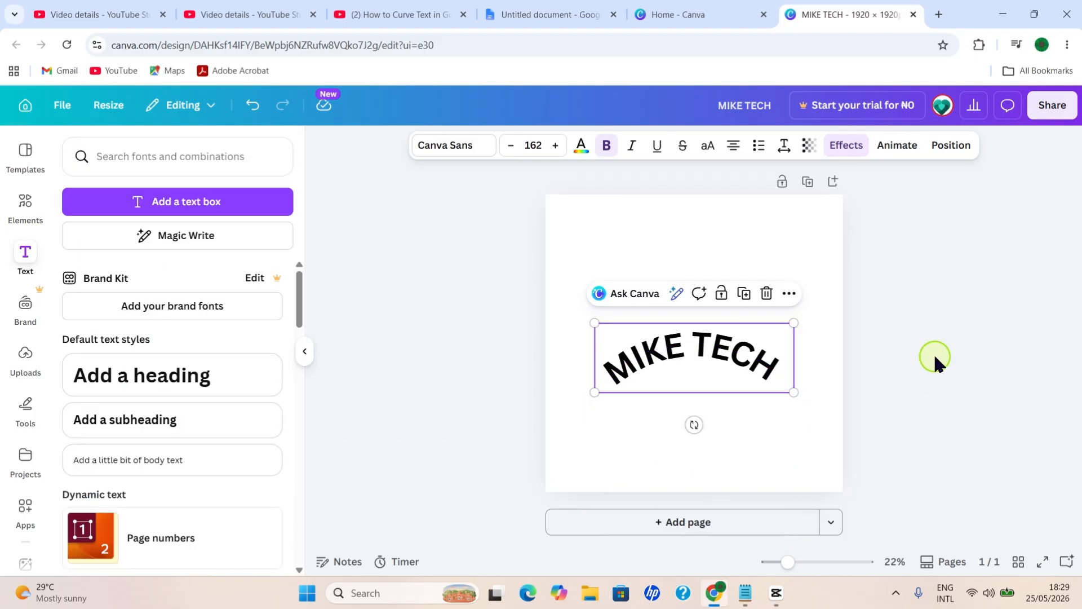
{"action": "left_click_drag", "start_coordinate": [690, 359], "coordinate": [684, 307]}
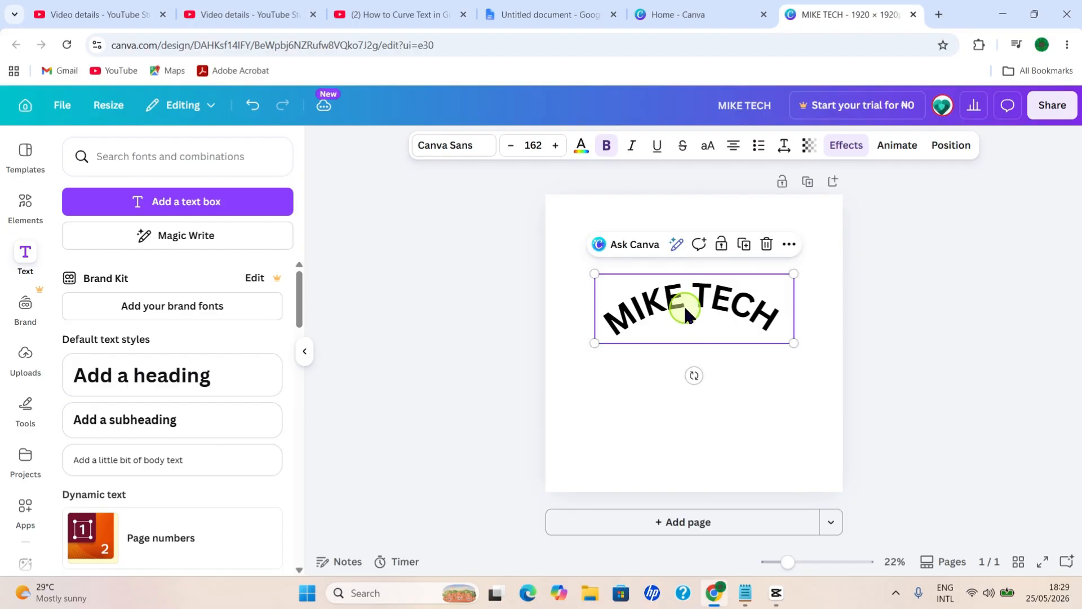
{"action": "left_click", "coordinate": [1054, 113]}
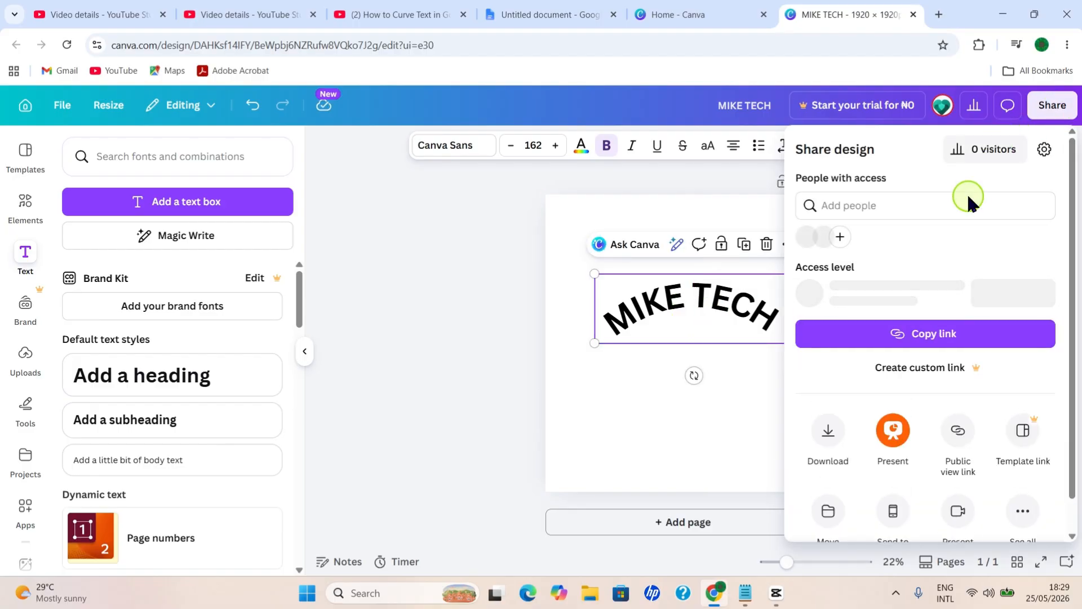
{"action": "left_click", "coordinate": [828, 431]}
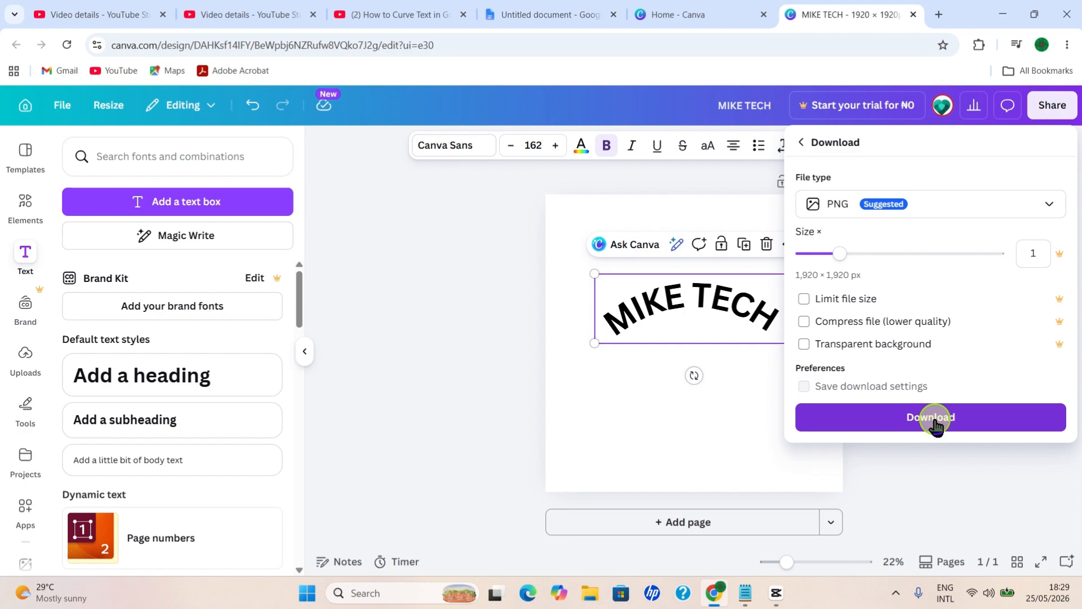
{"action": "left_click", "coordinate": [1061, 107]}
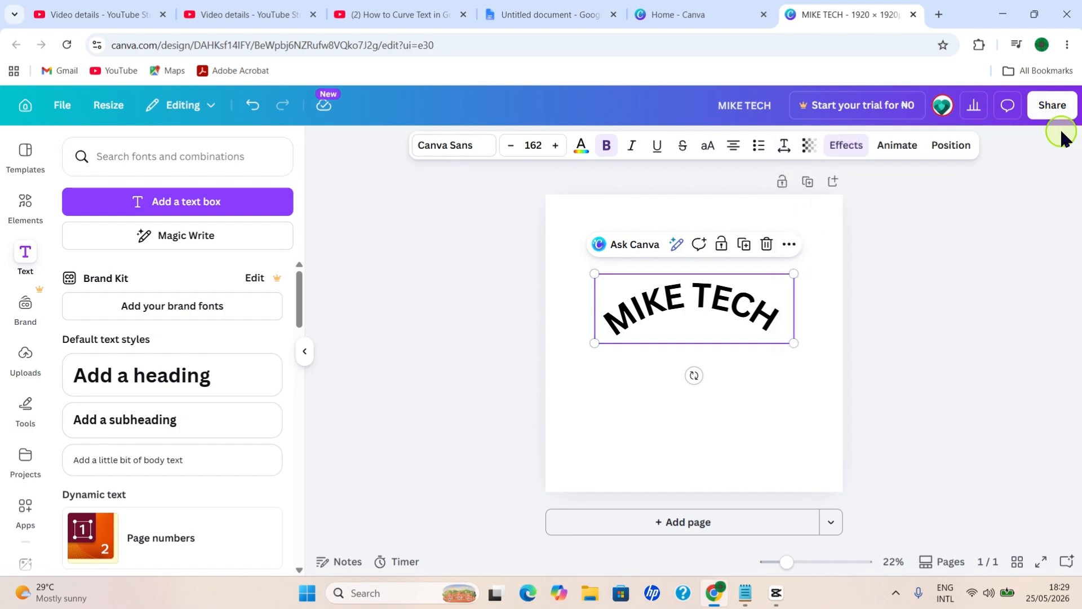
Step: Deselect the curved text and capture a rectangular screenshot of it with the white area around it
{"action": "left_click", "coordinate": [919, 303]}
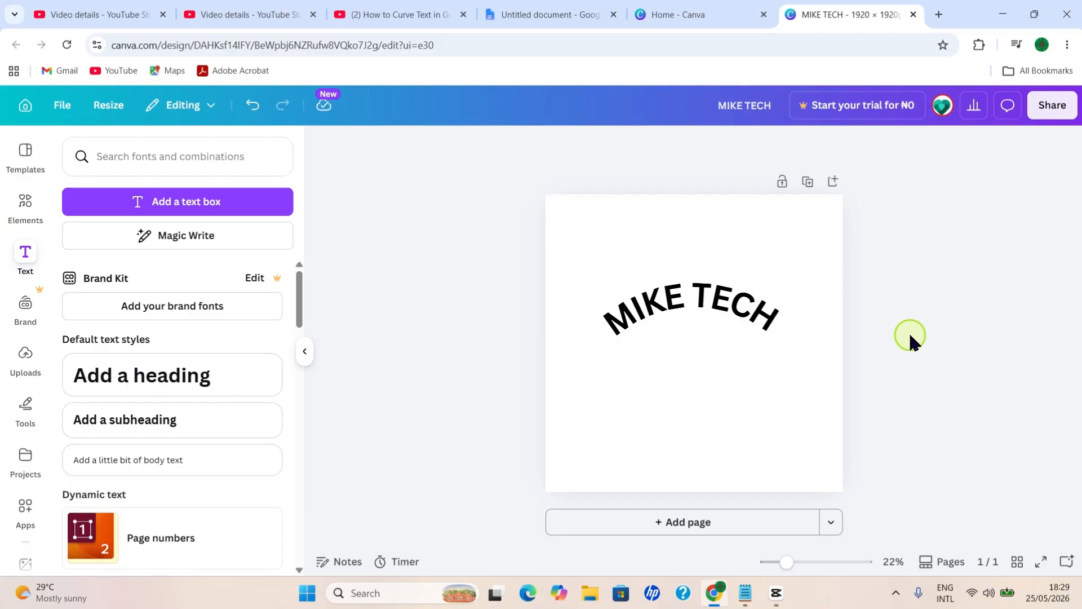
{"action": "key", "text": "super+shift+s"}
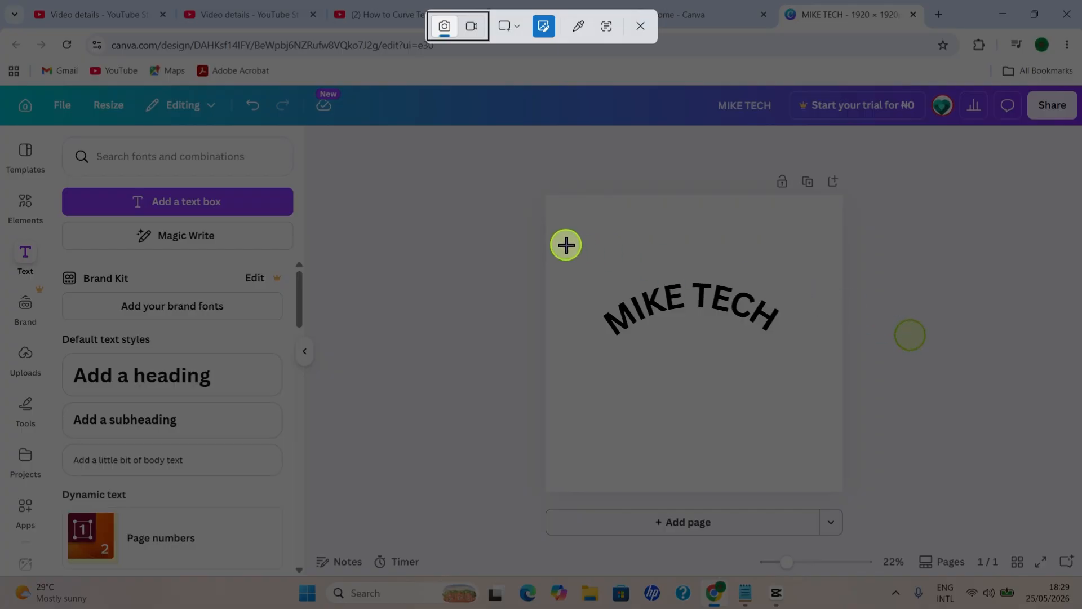
{"action": "left_click_drag", "start_coordinate": [563, 241], "coordinate": [838, 392]}
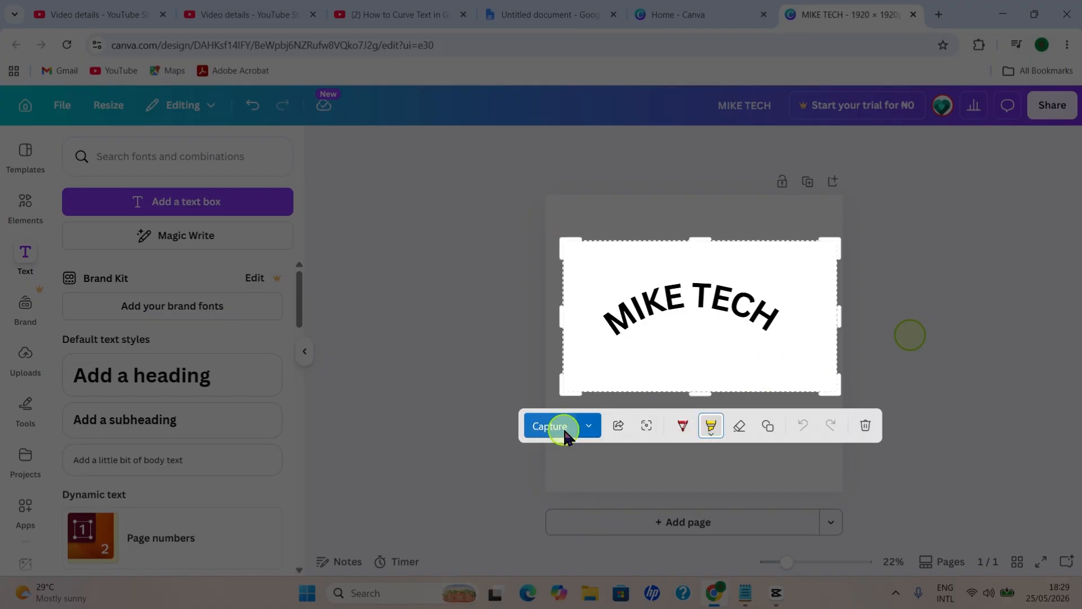
{"action": "left_click", "coordinate": [550, 427]}
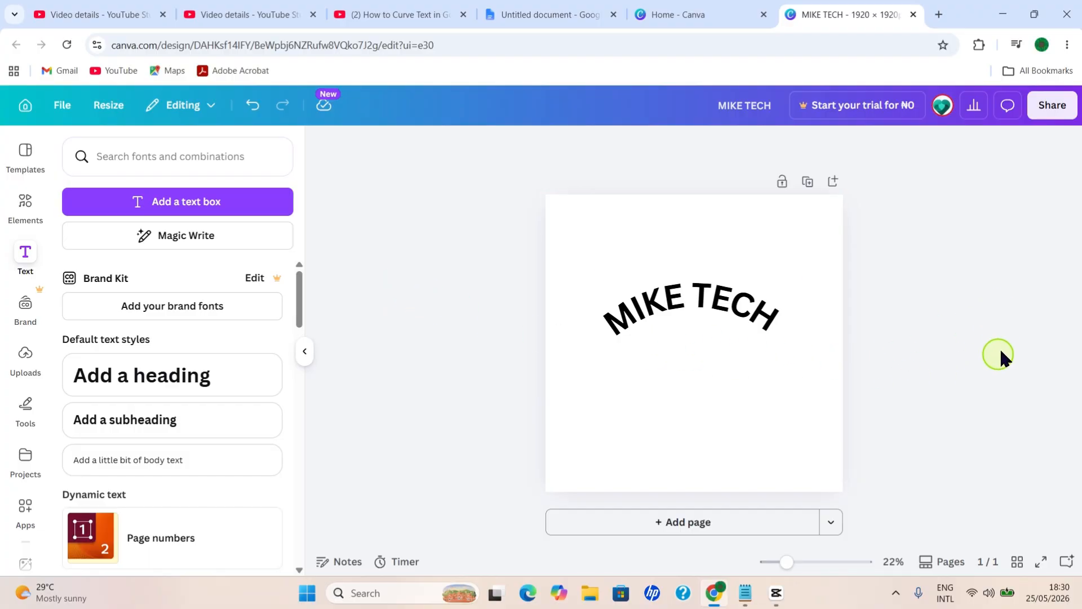
{"action": "left_click", "coordinate": [543, 11]}
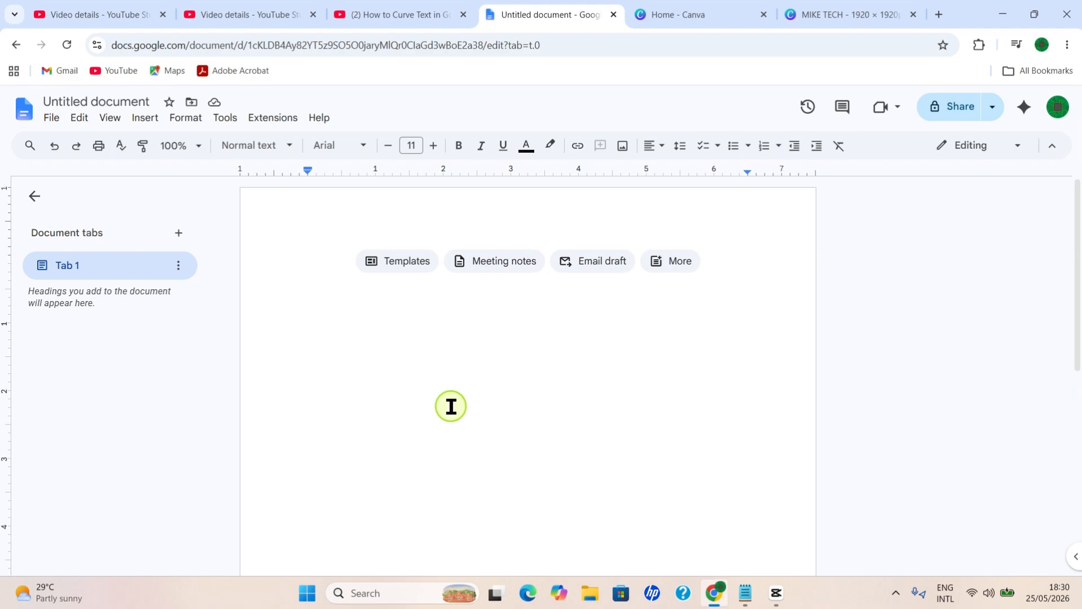
{"action": "left_click", "coordinate": [145, 118]}
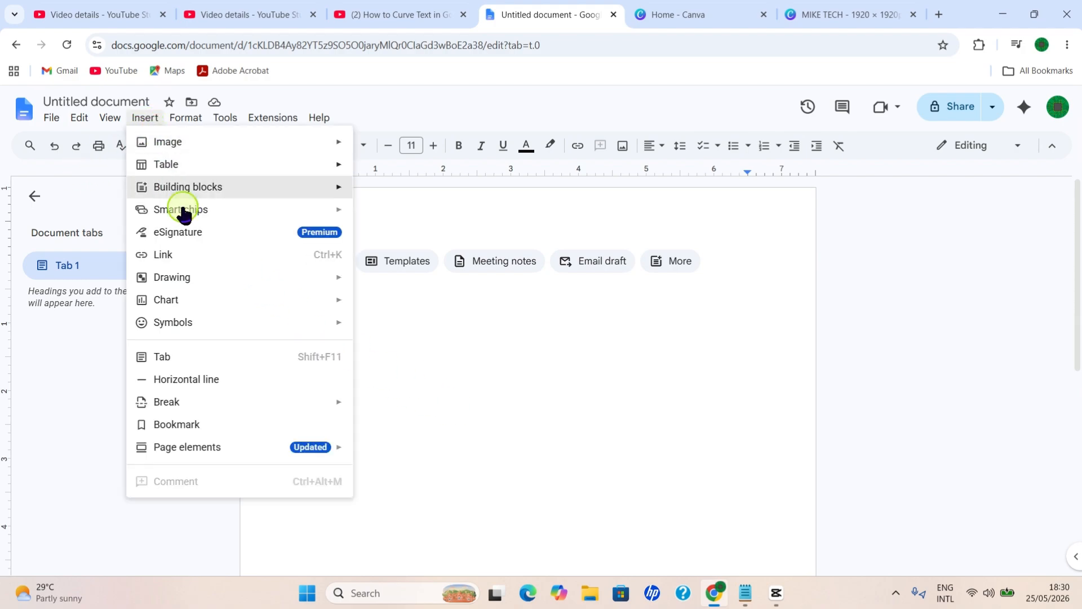
{"action": "mouse_move", "coordinate": [169, 149]}
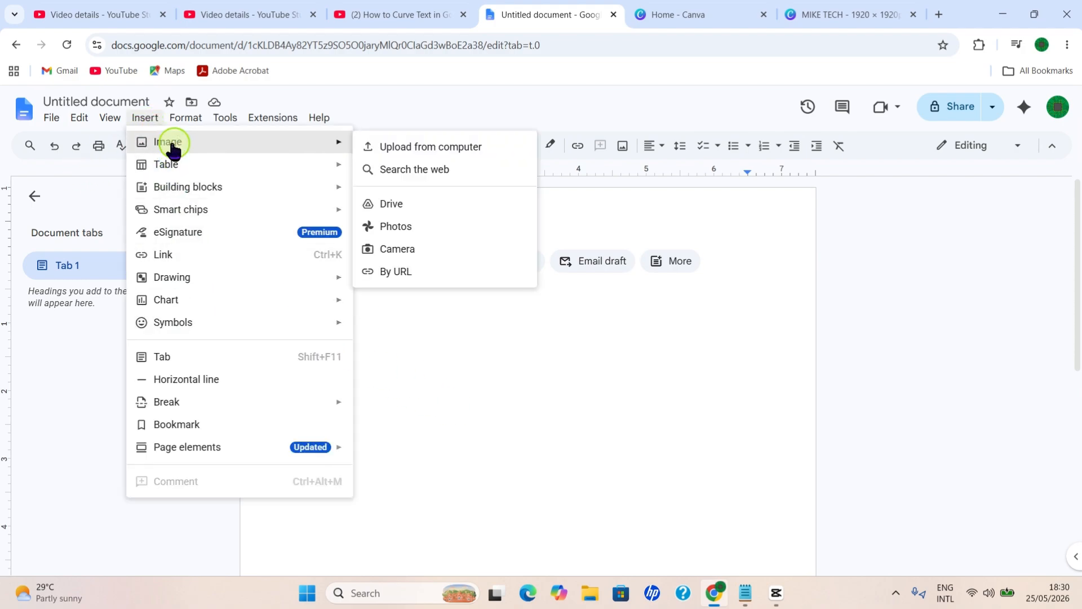
{"action": "left_click", "coordinate": [431, 150]}
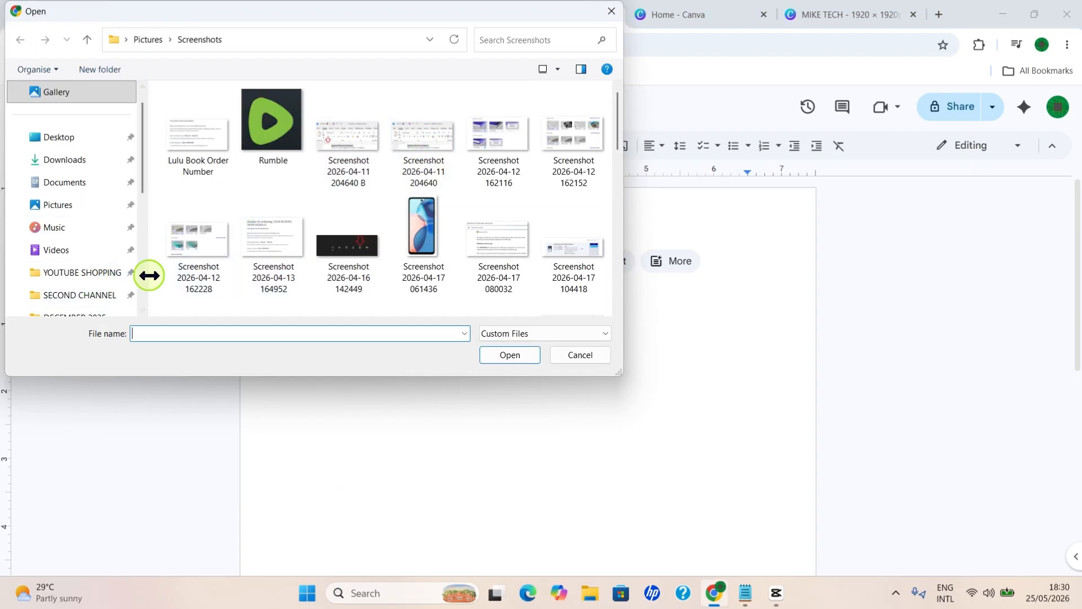
{"action": "left_click_drag", "start_coordinate": [617, 138], "coordinate": [618, 305]}
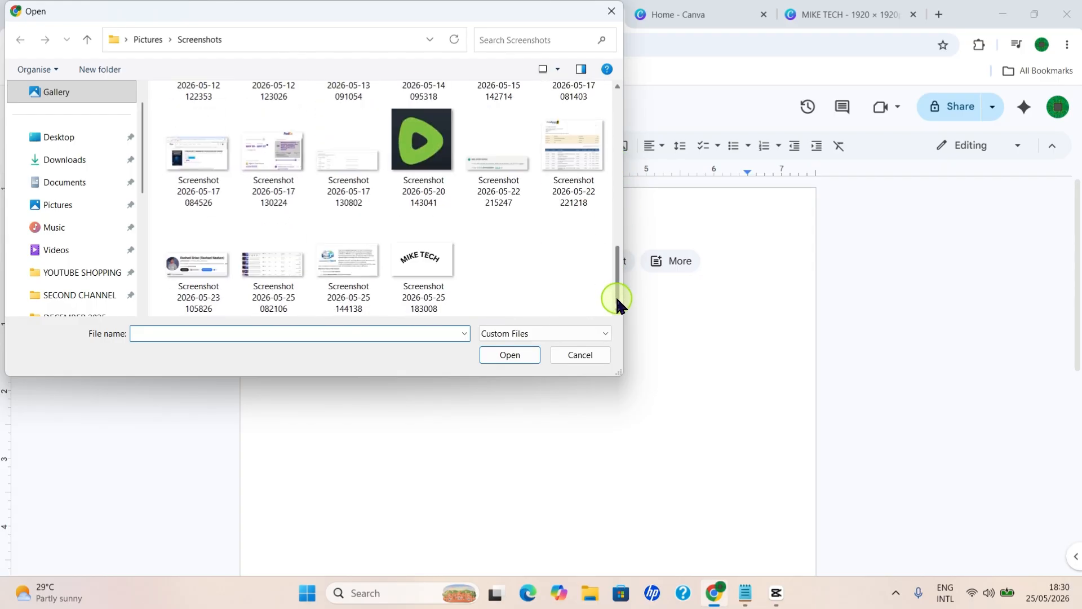
{"action": "left_click", "coordinate": [452, 281]}
{"action": "left_click", "coordinate": [510, 354]}
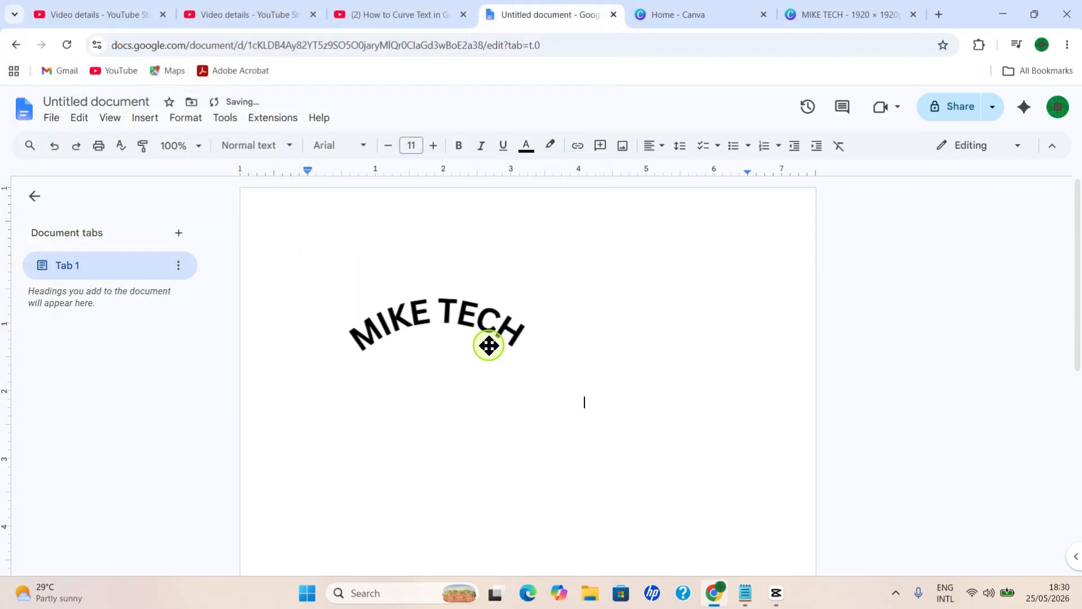
Step: Stretch the inserted curved-text image to about 4.7 inches wide and 2.8 inches tall
{"action": "left_click", "coordinate": [415, 310]}
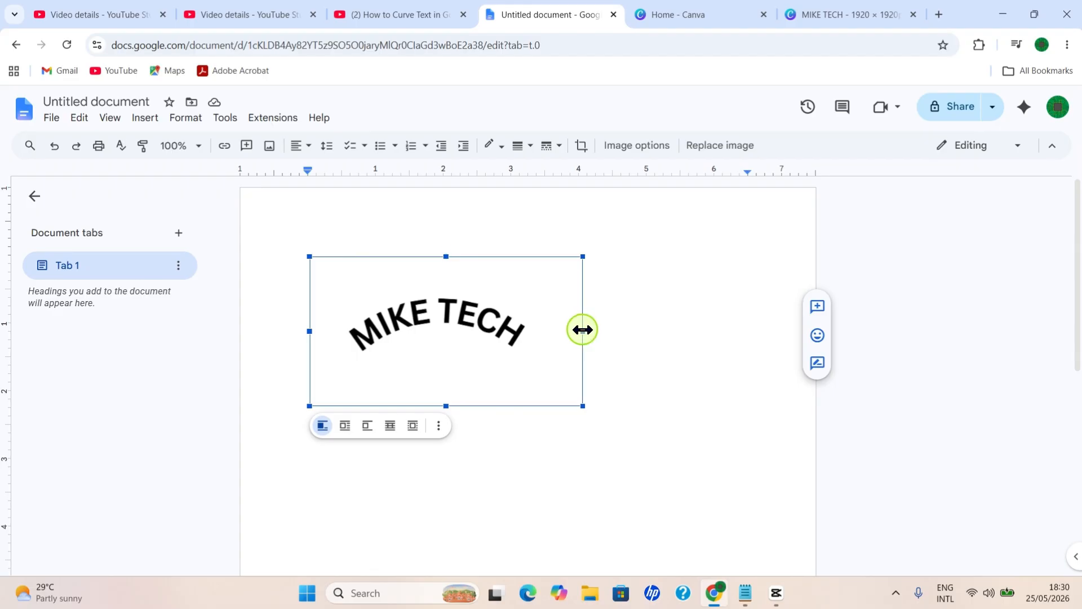
{"action": "left_click_drag", "start_coordinate": [583, 330], "coordinate": [627, 333]}
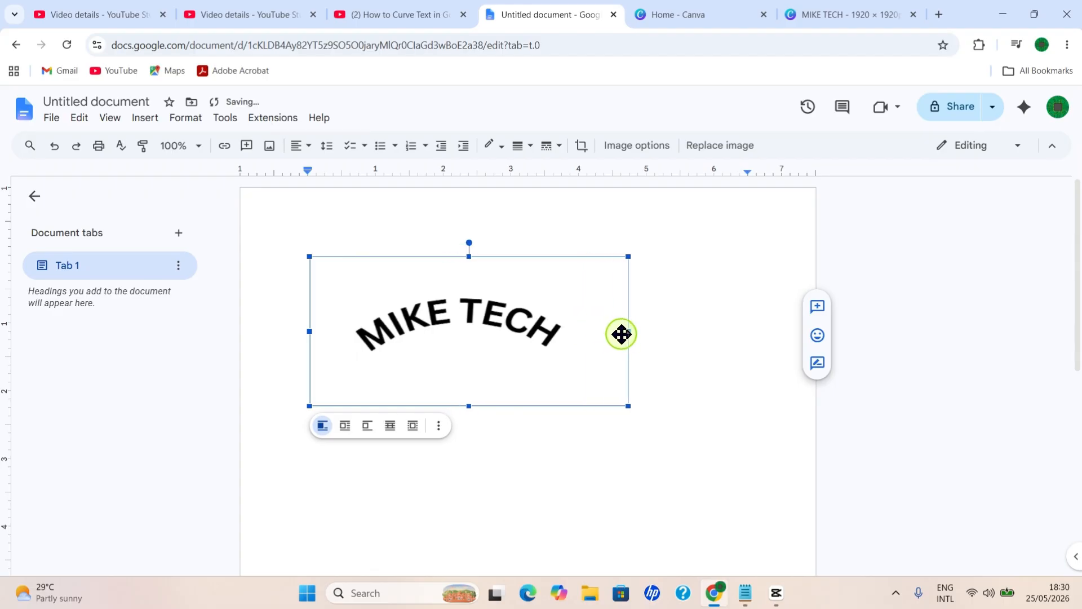
{"action": "left_click_drag", "start_coordinate": [469, 406], "coordinate": [467, 445]}
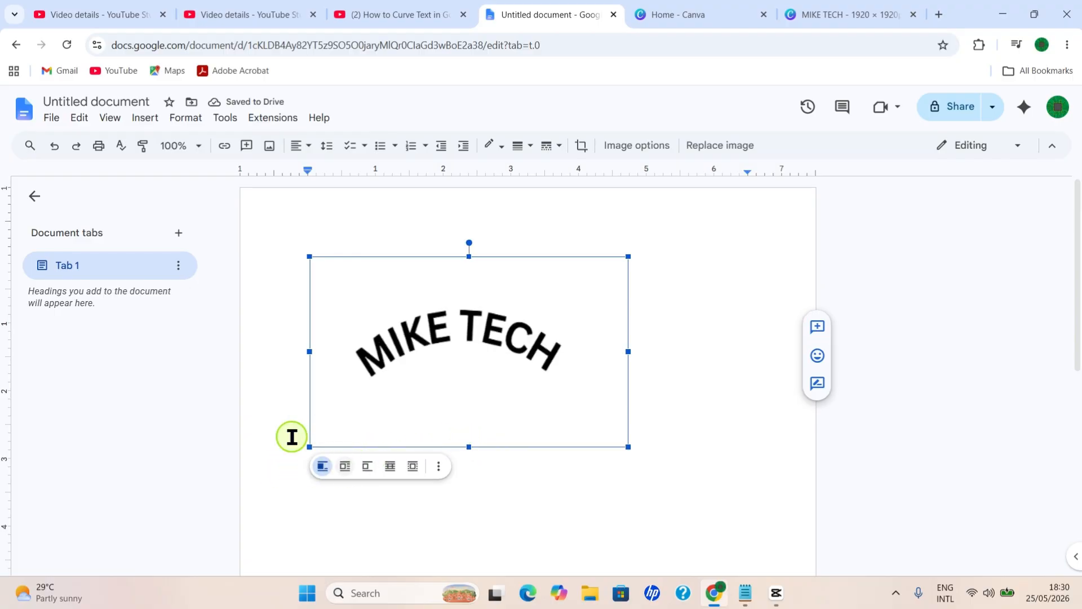
Step: Try the wrap text layout on the image by shifting it toward the page's middle, and return it to in line with text
{"action": "left_click", "coordinate": [345, 467]}
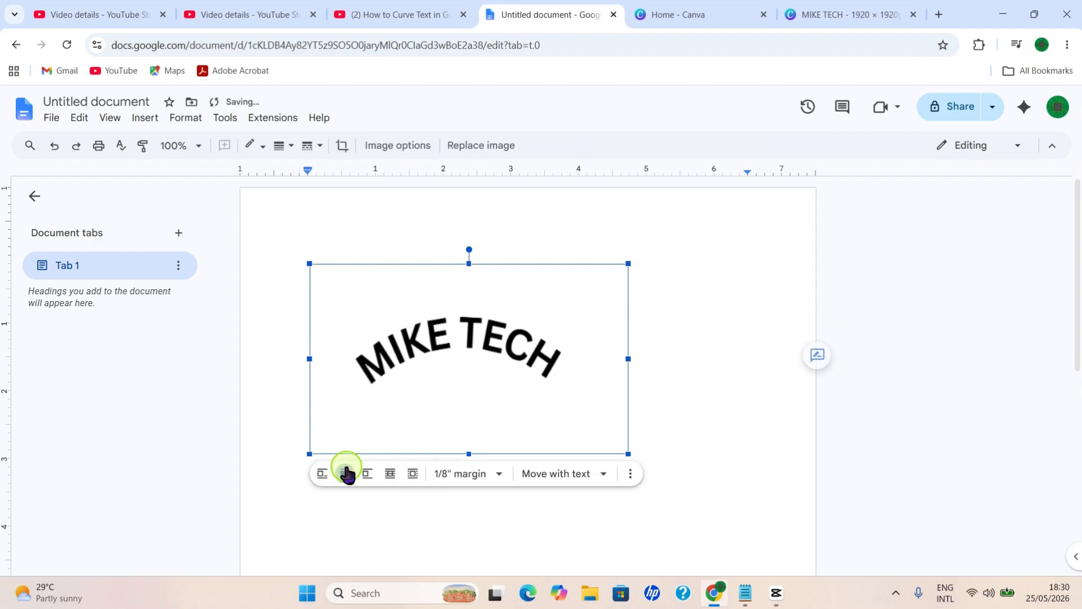
{"action": "left_click_drag", "start_coordinate": [444, 334], "coordinate": [486, 339]}
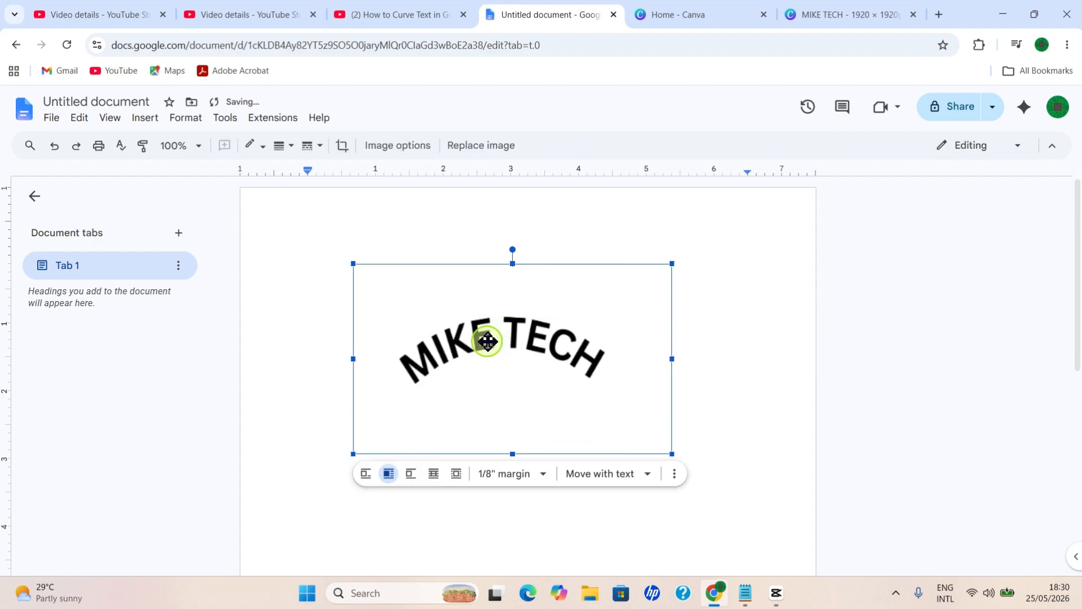
{"action": "left_click", "coordinate": [365, 473]}
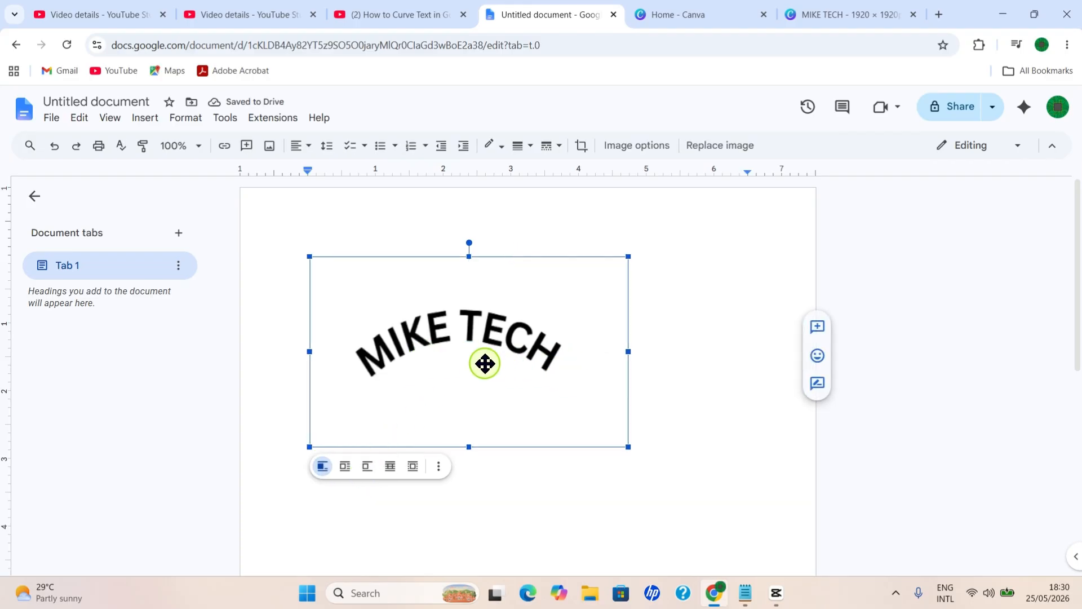
Step: Set the curved-text image to wrap text and reposition it freely on the page
{"action": "left_click", "coordinate": [343, 467]}
{"action": "left_click_drag", "start_coordinate": [435, 373], "coordinate": [469, 374]}
{"action": "left_click_drag", "start_coordinate": [549, 381], "coordinate": [488, 355]}
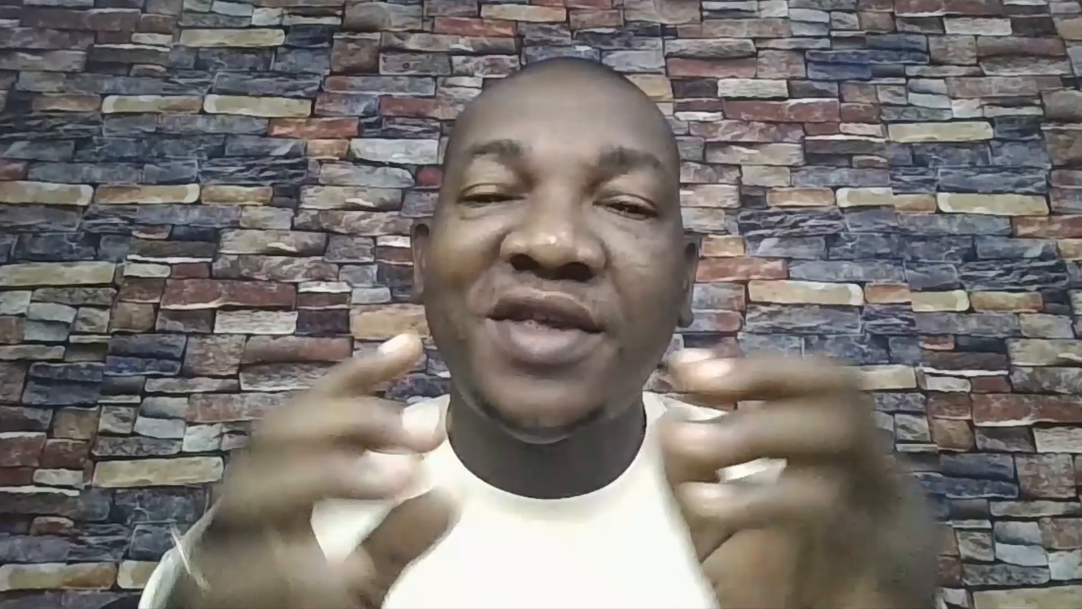